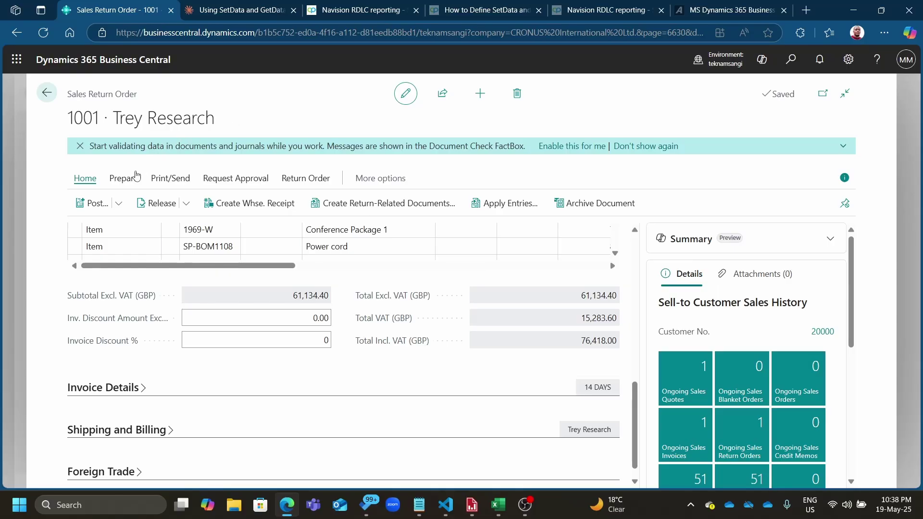
Open the Return Order Confirmation print dialog for order 1001, leaving the report layout unchanged.
{"action": "left_click", "coordinate": [170, 178]}
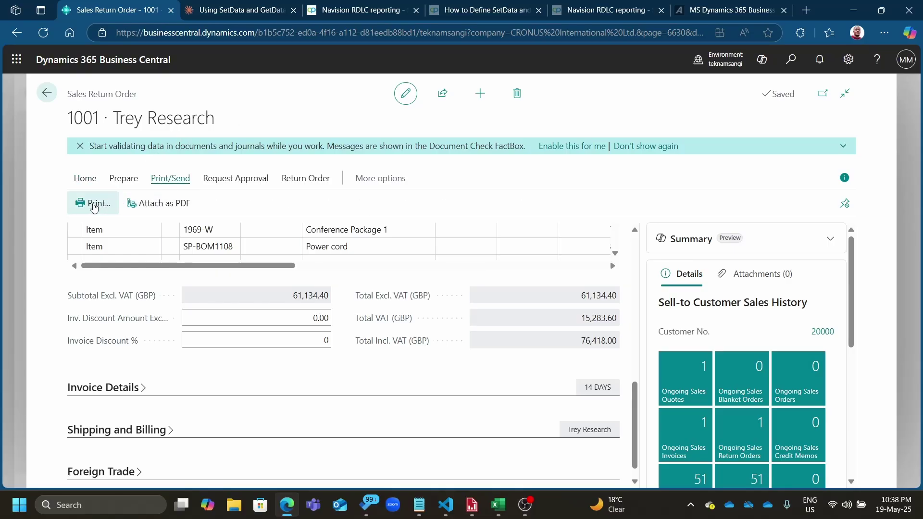
{"action": "left_click", "coordinate": [94, 206]}
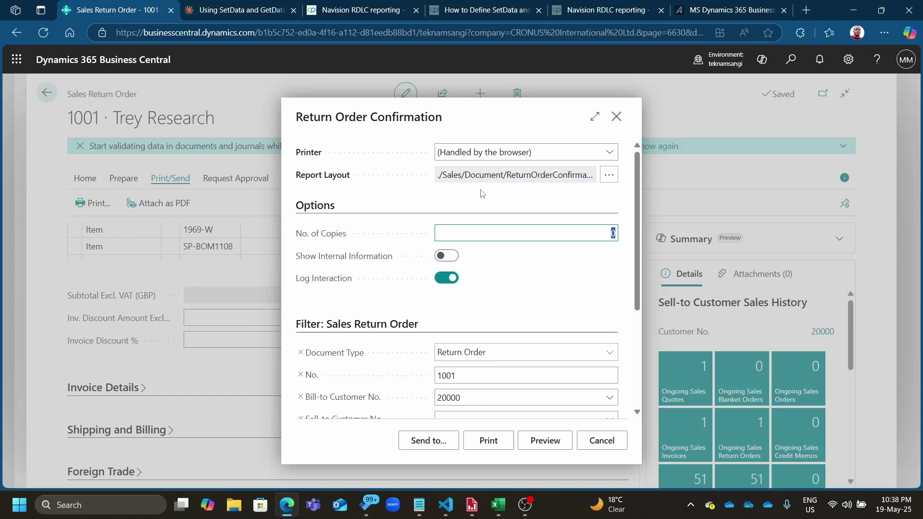
{"action": "left_click", "coordinate": [610, 181]}
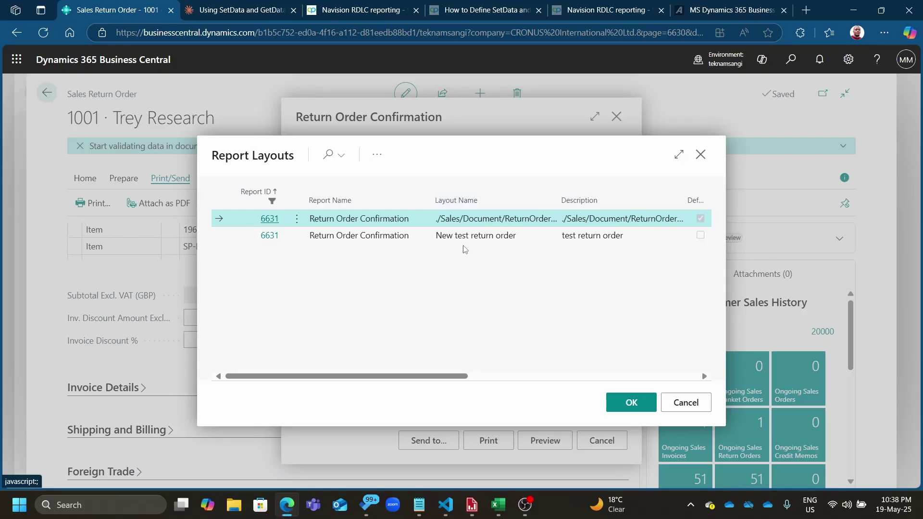
{"action": "left_click", "coordinate": [700, 155]}
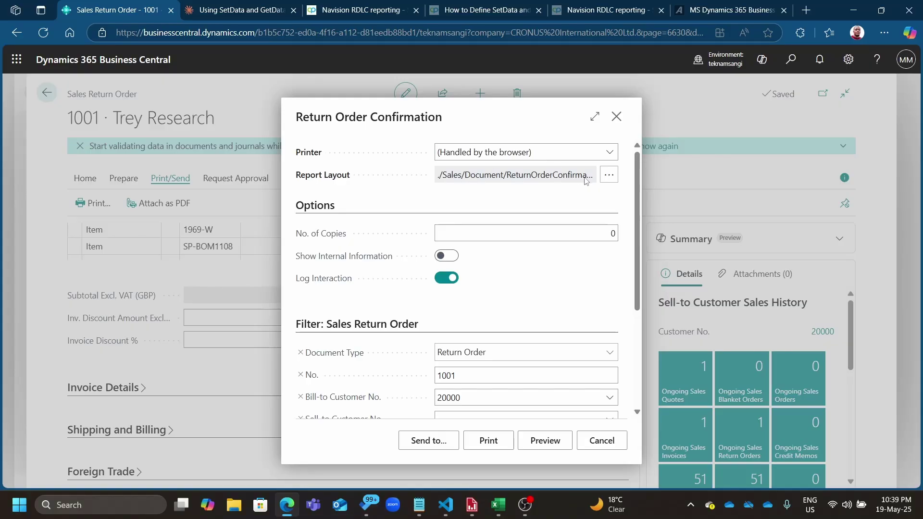
{"action": "left_click", "coordinate": [608, 175]}
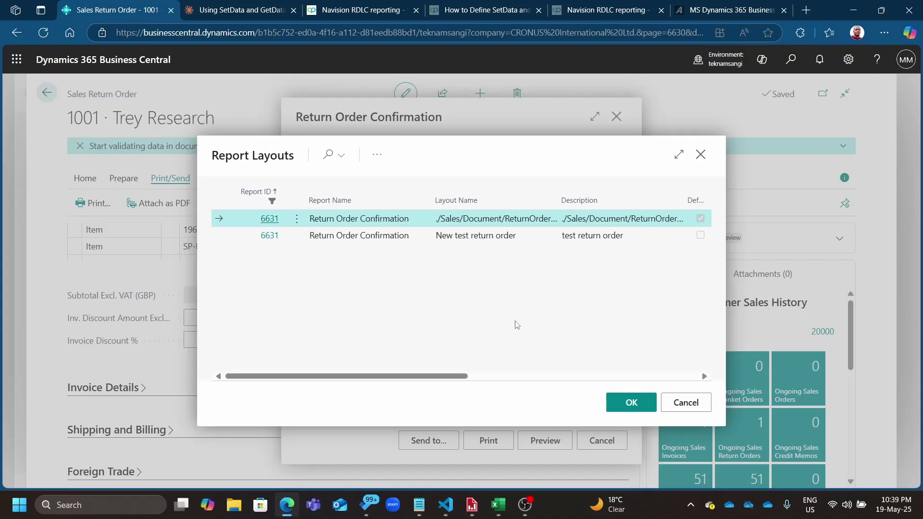
{"action": "left_click", "coordinate": [688, 405]}
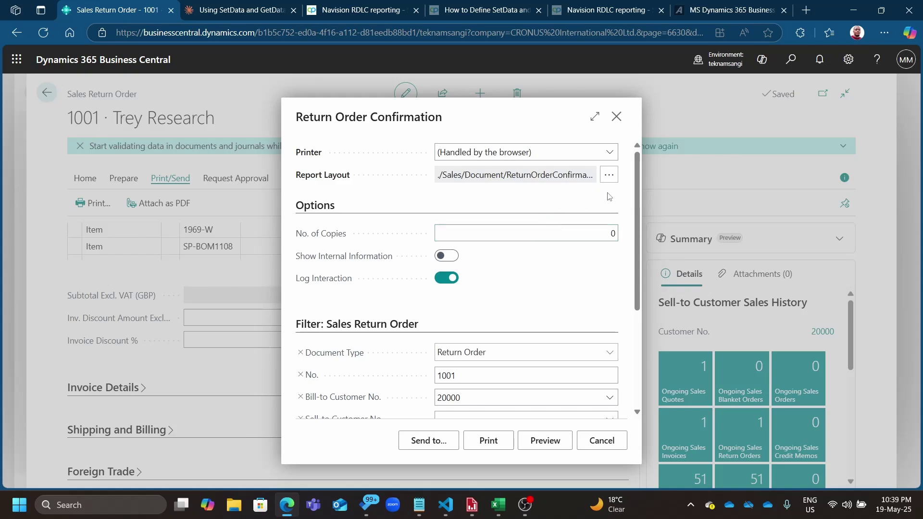
{"action": "left_click", "coordinate": [609, 177]}
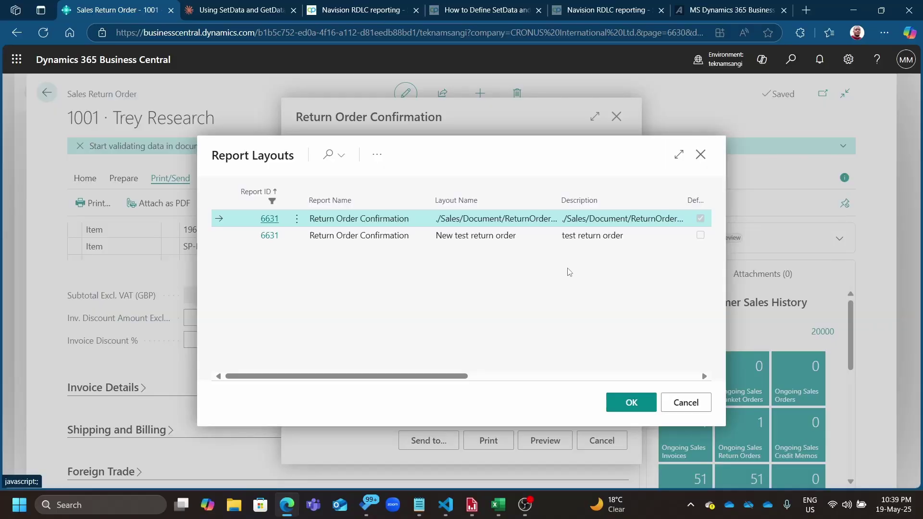
{"action": "left_click", "coordinate": [678, 402]}
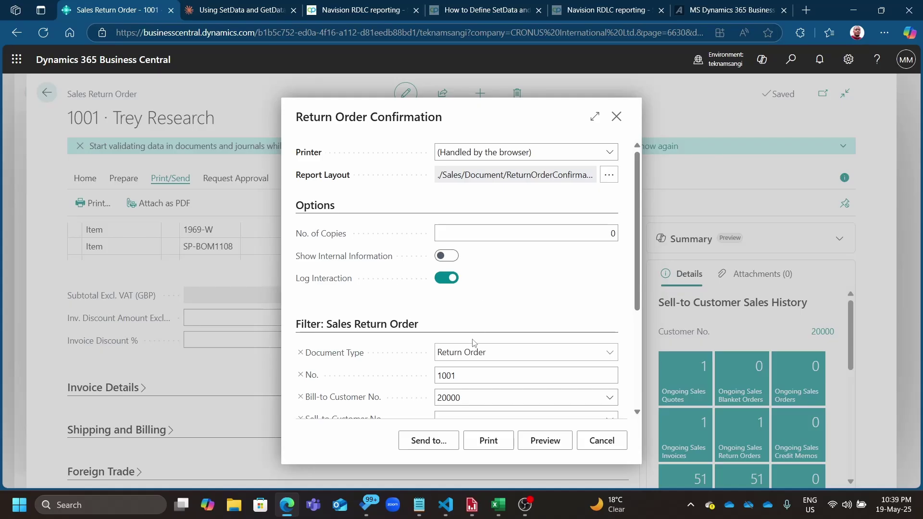
Export the default Return Order Confirmation layout as ReturnOrderConfirmation.rdlc for Report Builder.
{"action": "left_click", "coordinate": [471, 505]}
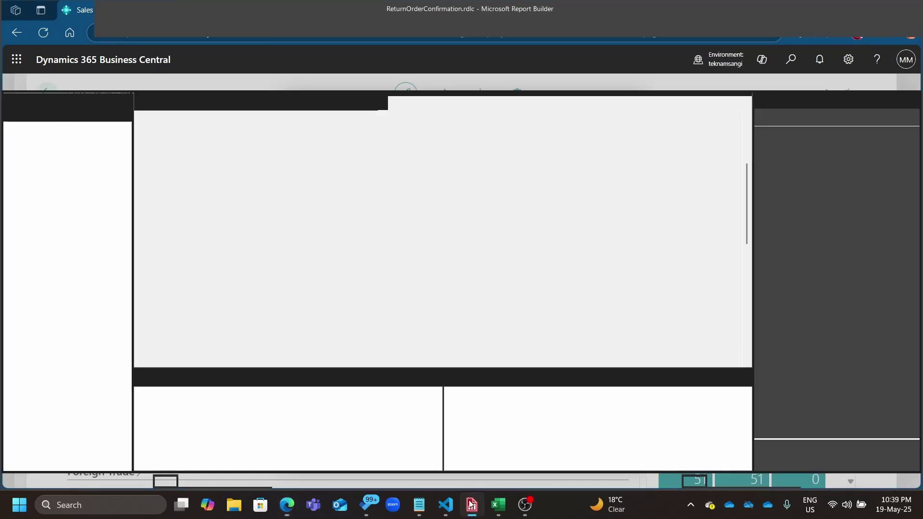
{"action": "left_click", "coordinate": [471, 505]}
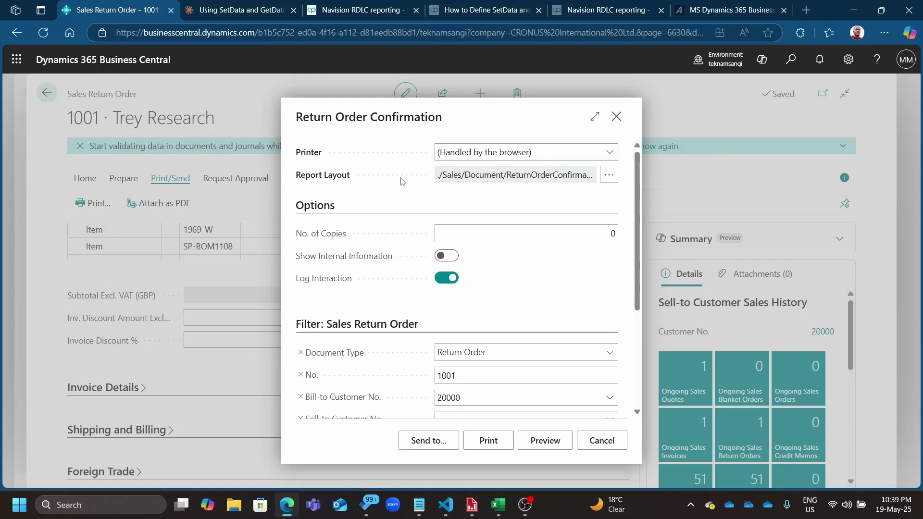
{"action": "left_click", "coordinate": [524, 239]}
{"action": "left_click", "coordinate": [607, 175]}
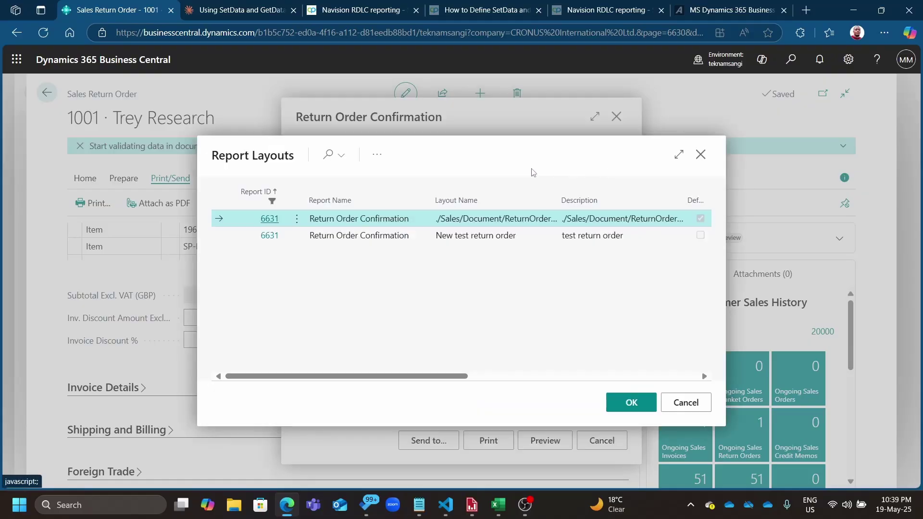
{"action": "left_click", "coordinate": [378, 156]}
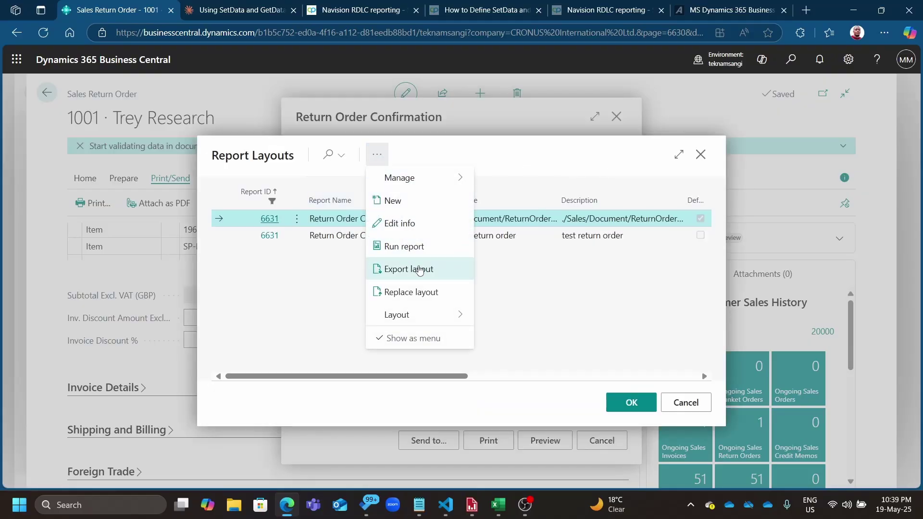
{"action": "left_click", "coordinate": [512, 304]}
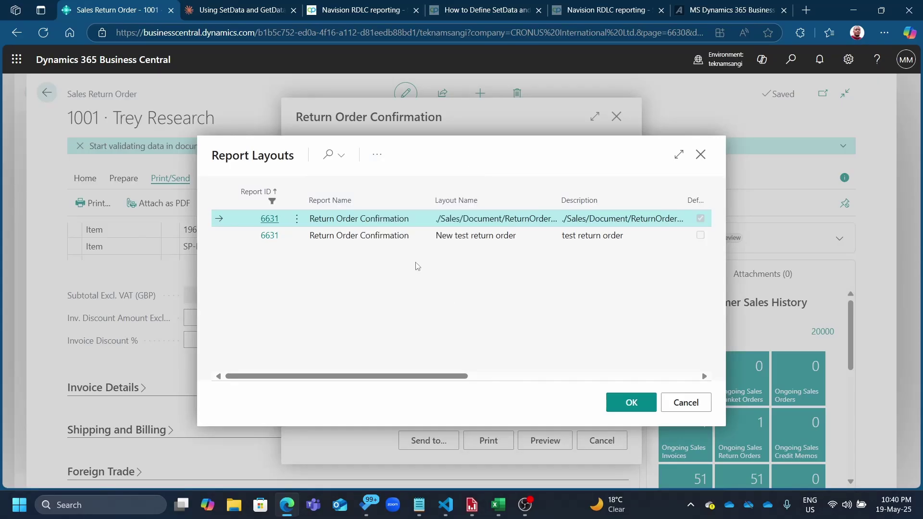
In Report Builder's page header, select the BuyFromAddr11 textbox and view its «Expr» placeholder options.
{"action": "left_click", "coordinate": [472, 505]}
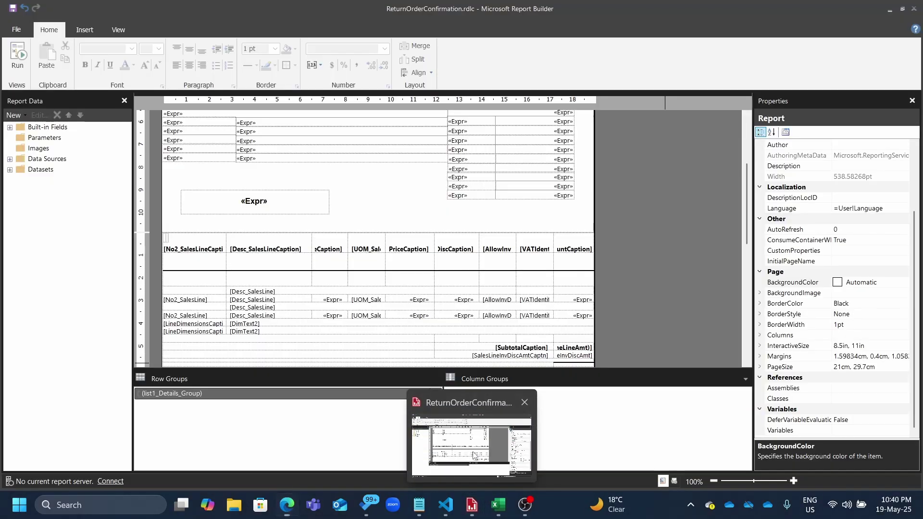
{"action": "left_click", "coordinate": [745, 139]}
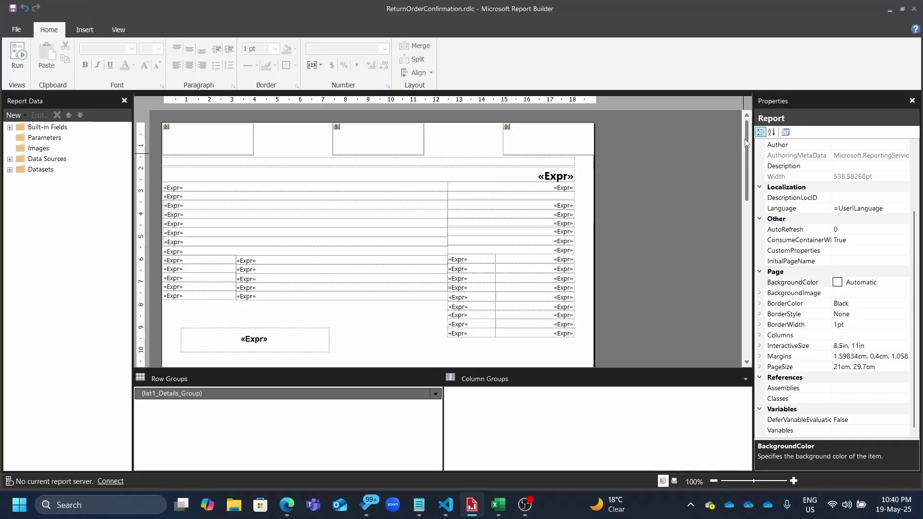
{"action": "left_click", "coordinate": [254, 202]}
{"action": "left_click", "coordinate": [182, 187]}
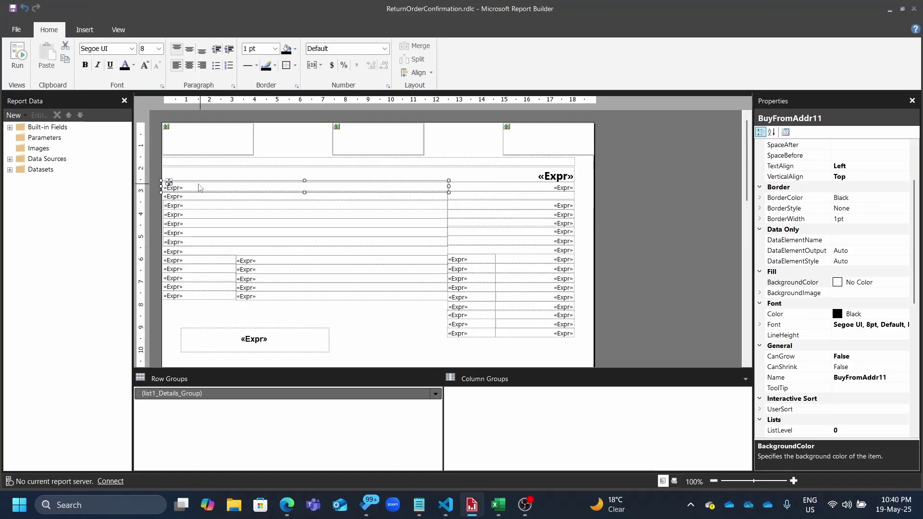
{"action": "left_click", "coordinate": [181, 187]}
{"action": "right_click", "coordinate": [182, 187]}
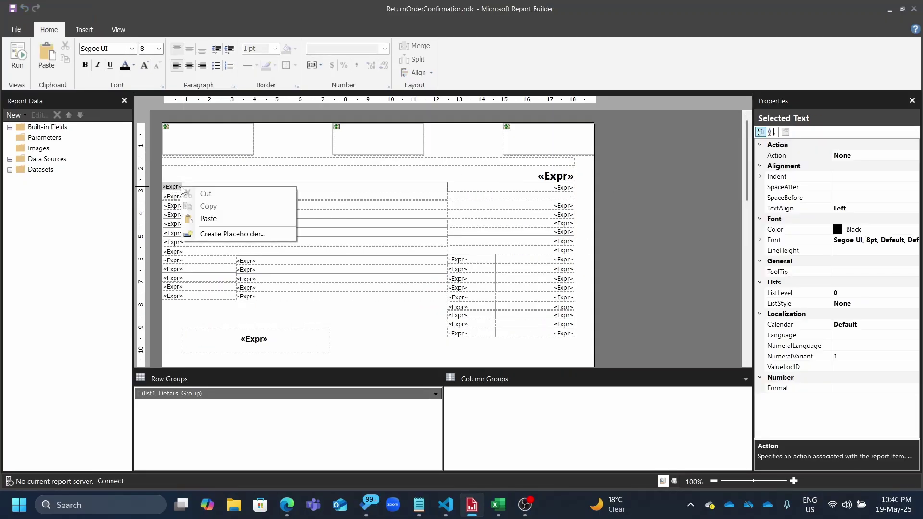
{"action": "key", "text": "Escape"}
{"action": "key", "text": "Escape"}
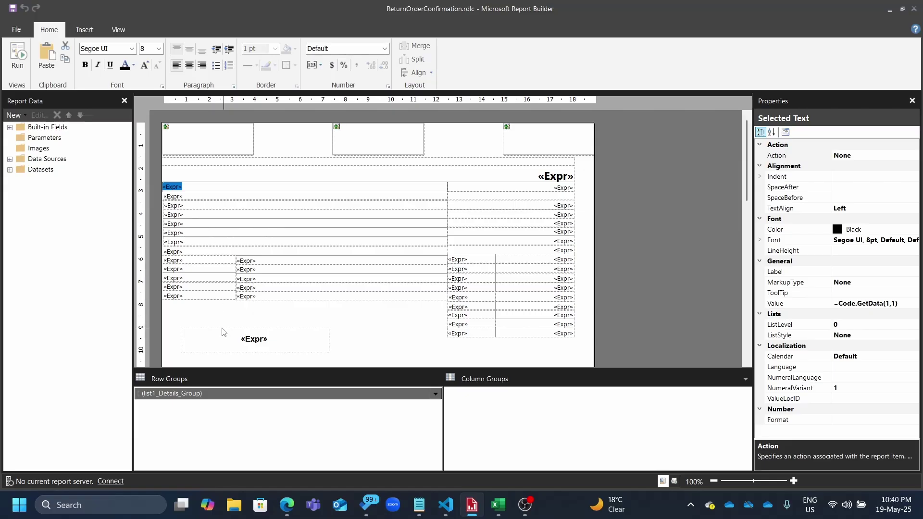
{"action": "left_click", "coordinate": [232, 313]}
Confirm BuyFromAddr11's value is =Code.GetData(1,1), then switch back to Business Central.
{"action": "left_click", "coordinate": [177, 188]}
{"action": "left_click", "coordinate": [177, 188]}
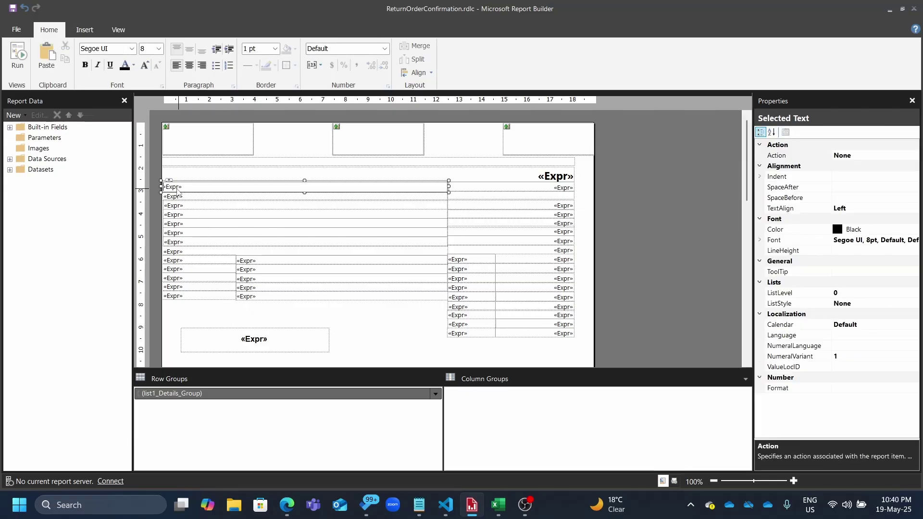
{"action": "mouse_move", "coordinate": [176, 187]}
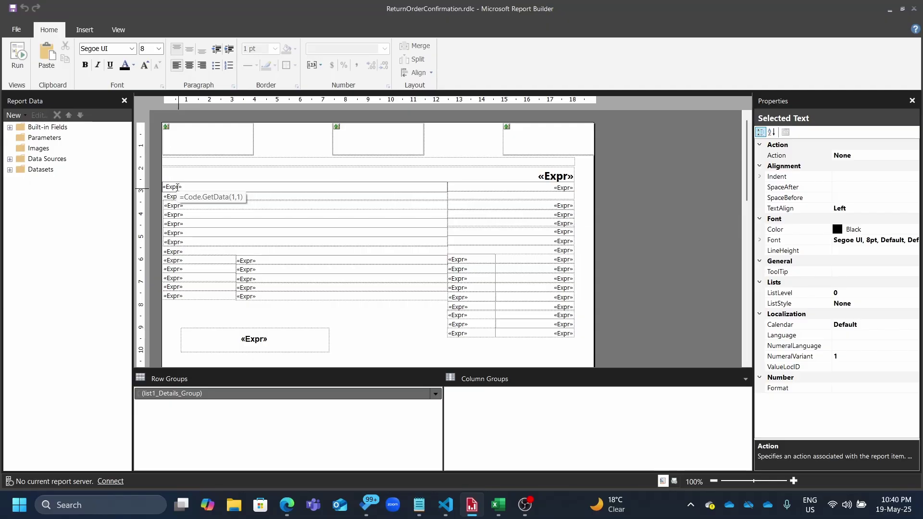
{"action": "key", "text": "alt+Tab"}
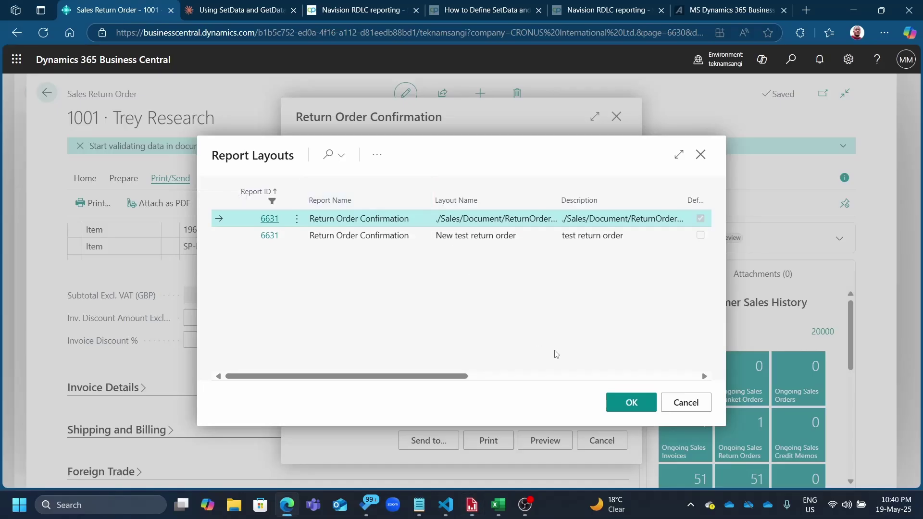
Keep the default layout and preview the Return Order Confirmation for return order 1001.
{"action": "left_click", "coordinate": [629, 409]}
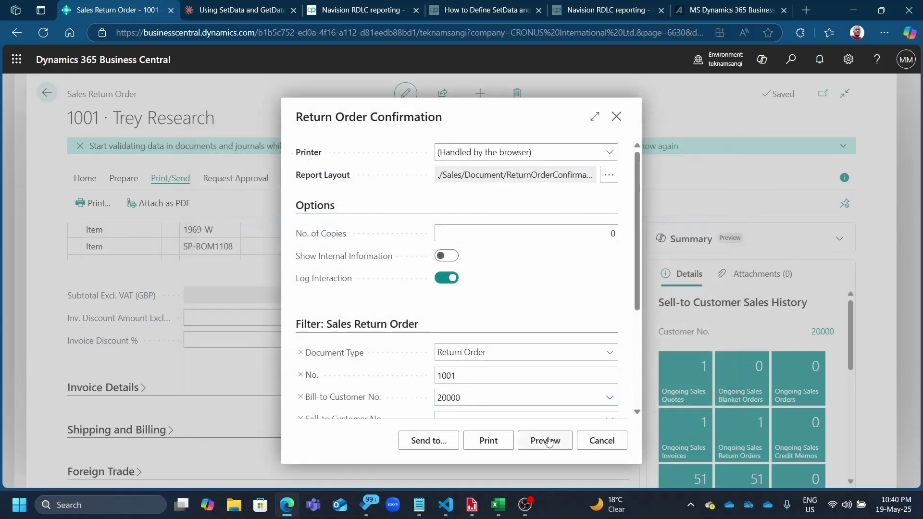
{"action": "left_click", "coordinate": [544, 441]}
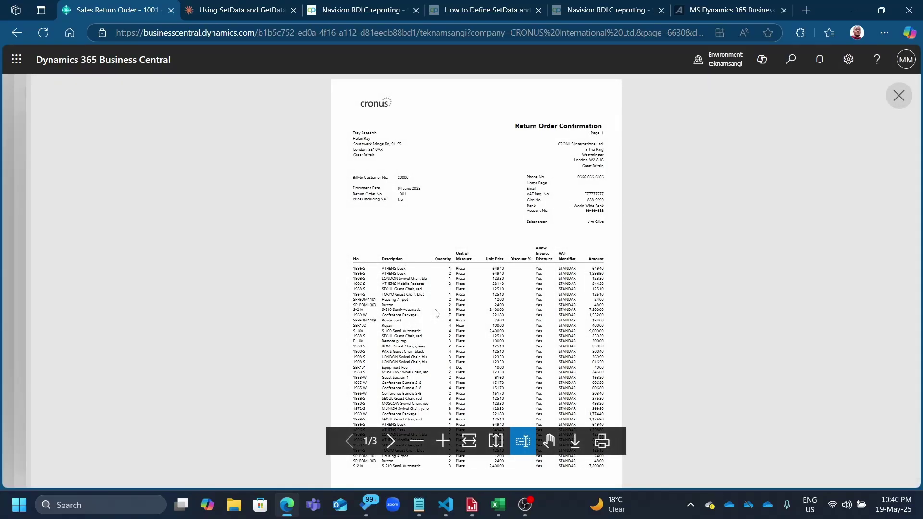
{"action": "scroll", "coordinate": [437, 314], "scroll_direction": "down", "scroll_amount": 6}
{"action": "scroll", "coordinate": [435, 310], "scroll_direction": "up", "scroll_amount": 6}
{"action": "scroll", "coordinate": [375, 171], "scroll_direction": "down", "scroll_amount": 1}
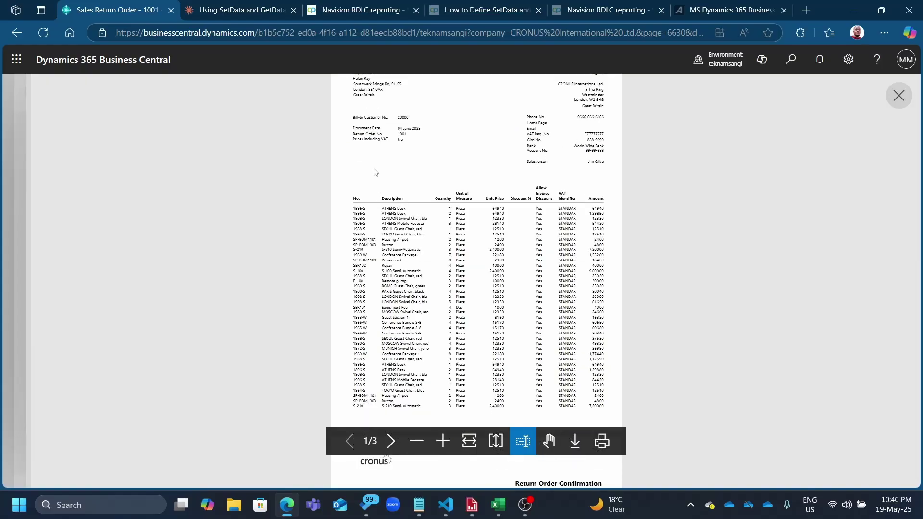
{"action": "scroll", "coordinate": [376, 172], "scroll_direction": "up", "scroll_amount": 1}
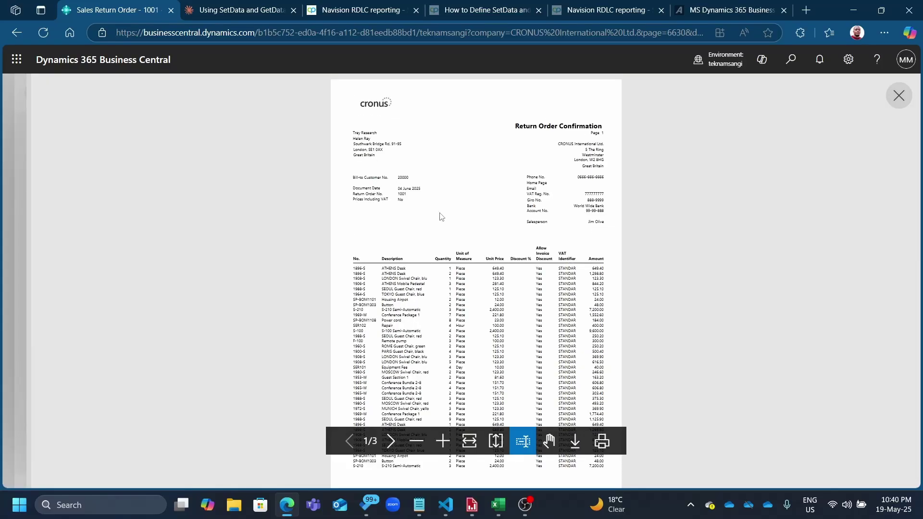
Scroll through all three preview pages, down to the 76,418.00 GBP total including VAT.
{"action": "scroll", "coordinate": [439, 214], "scroll_direction": "down", "scroll_amount": 6}
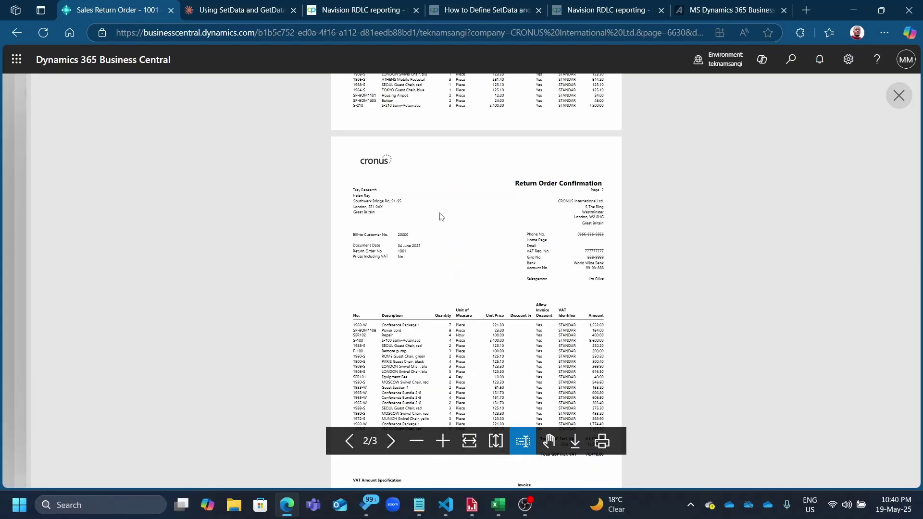
{"action": "scroll", "coordinate": [439, 215], "scroll_direction": "up", "scroll_amount": 6}
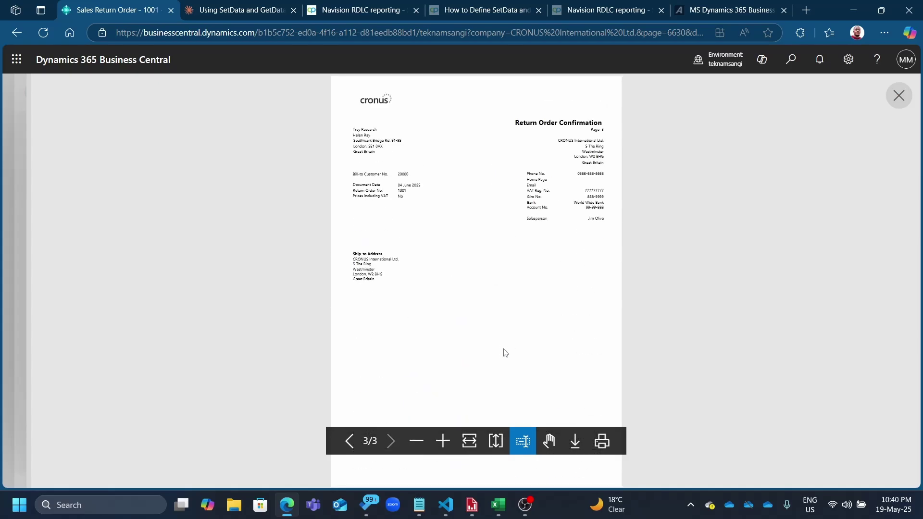
{"action": "scroll", "coordinate": [504, 351], "scroll_direction": "down", "scroll_amount": 4}
{"action": "scroll", "coordinate": [505, 352], "scroll_direction": "up", "scroll_amount": 1}
{"action": "scroll", "coordinate": [503, 353], "scroll_direction": "up", "scroll_amount": 3}
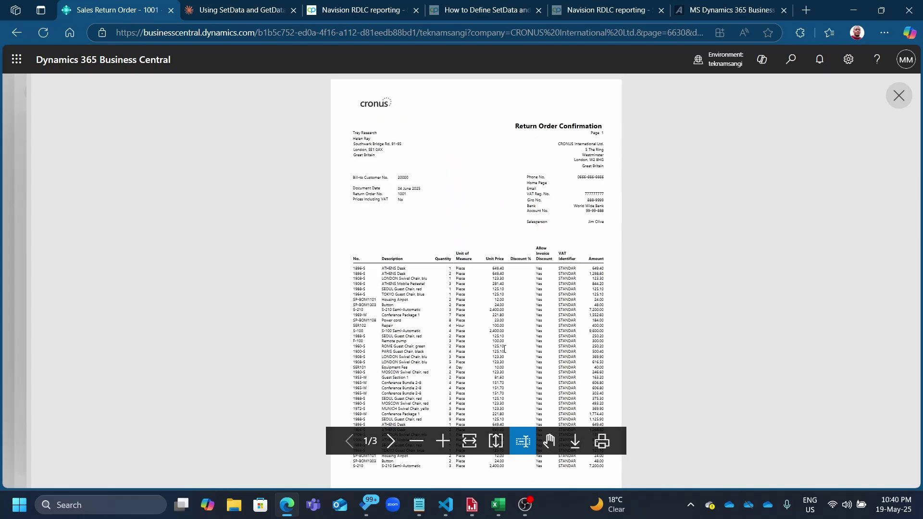
{"action": "scroll", "coordinate": [503, 350], "scroll_direction": "down", "scroll_amount": 5}
{"action": "scroll", "coordinate": [505, 350], "scroll_direction": "up", "scroll_amount": 5}
{"action": "scroll", "coordinate": [504, 351], "scroll_direction": "down", "scroll_amount": 5}
{"action": "scroll", "coordinate": [503, 352], "scroll_direction": "up", "scroll_amount": 1}
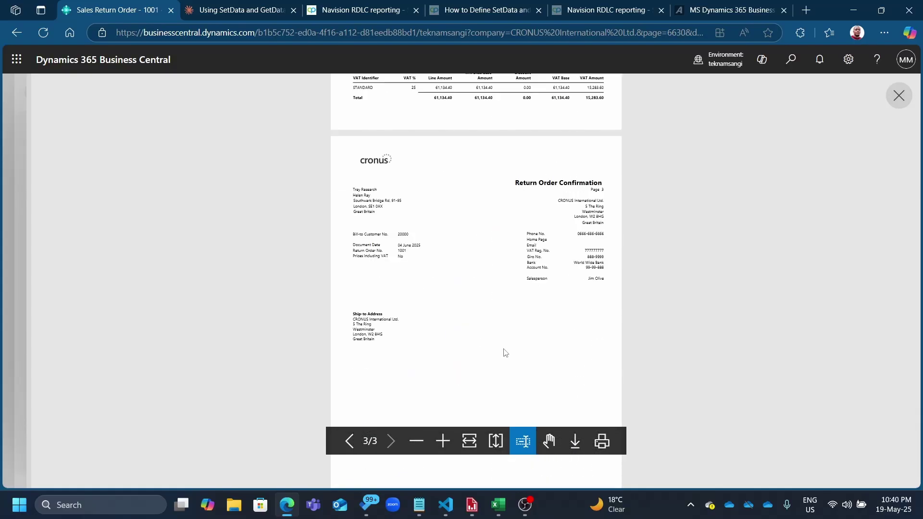
{"action": "scroll", "coordinate": [503, 353], "scroll_direction": "down", "scroll_amount": 1}
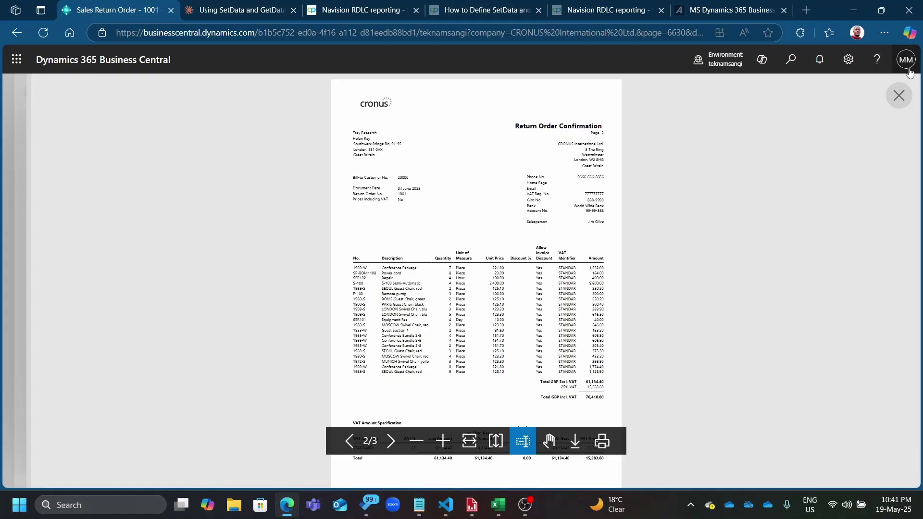
Close the preview and skim the Navision RDLC reporting and SetData/GetData definition articles.
{"action": "left_click", "coordinate": [899, 95]}
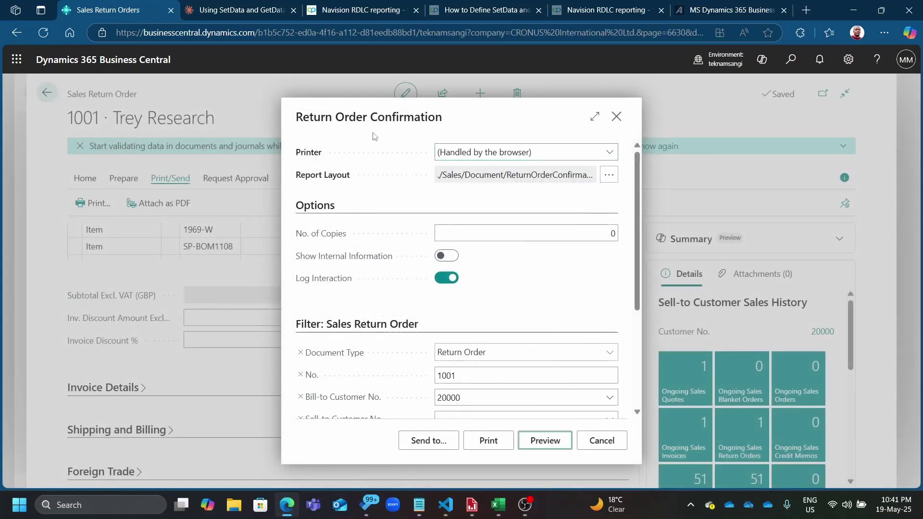
{"action": "left_click", "coordinate": [317, 17]}
{"action": "scroll", "coordinate": [374, 193], "scroll_direction": "down", "scroll_amount": 1}
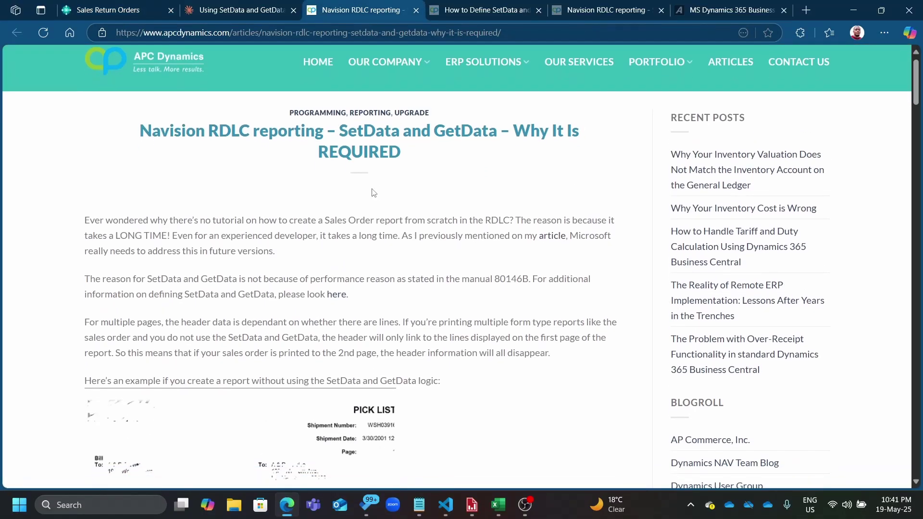
{"action": "scroll", "coordinate": [374, 193], "scroll_direction": "up", "scroll_amount": 1}
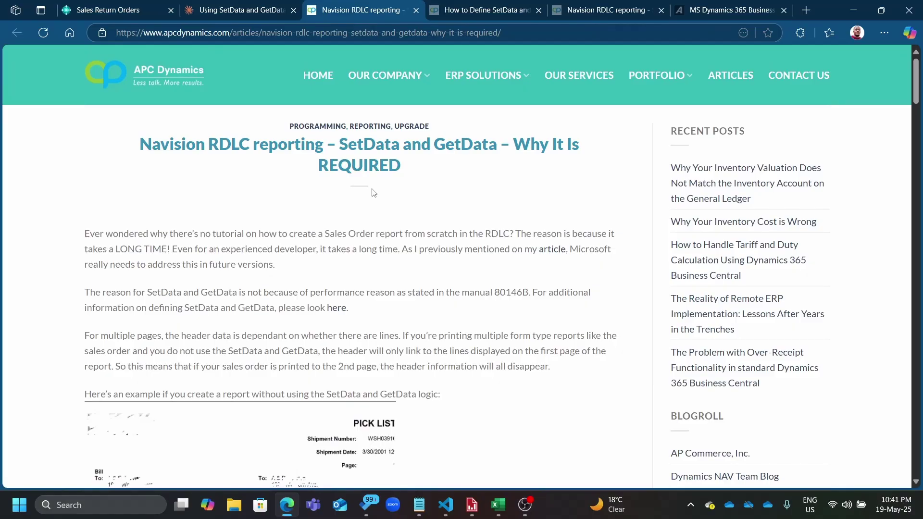
{"action": "scroll", "coordinate": [374, 193], "scroll_direction": "down", "scroll_amount": 15}
{"action": "scroll", "coordinate": [372, 189], "scroll_direction": "down", "scroll_amount": 10}
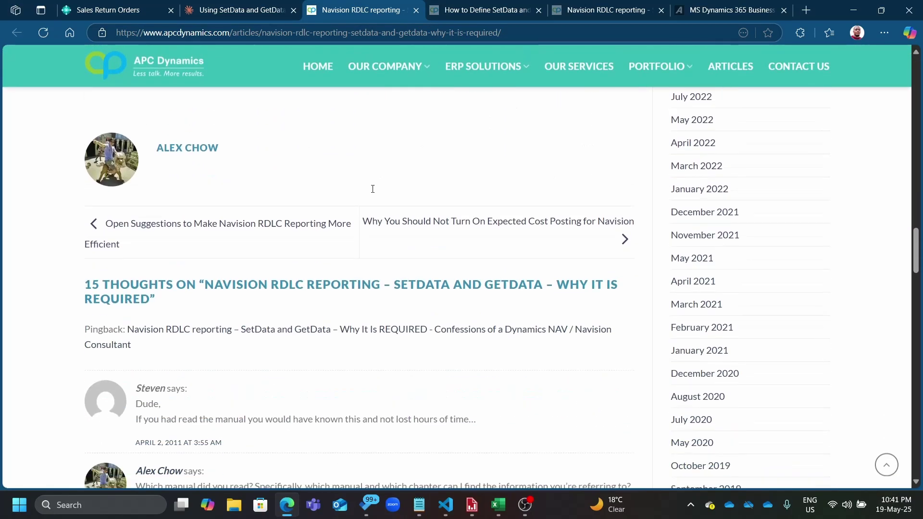
{"action": "scroll", "coordinate": [374, 190], "scroll_direction": "up", "scroll_amount": 2}
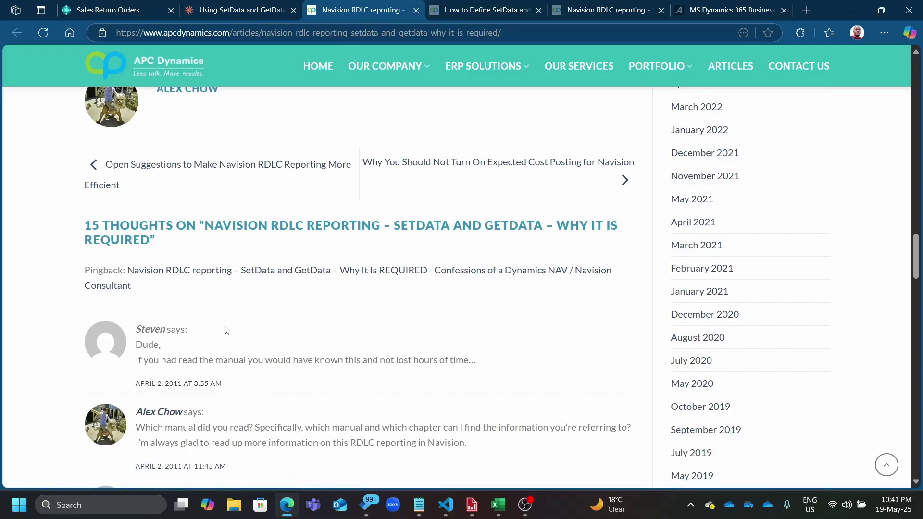
{"action": "left_click", "coordinate": [459, 12]}
{"action": "scroll", "coordinate": [387, 215], "scroll_direction": "down", "scroll_amount": 1}
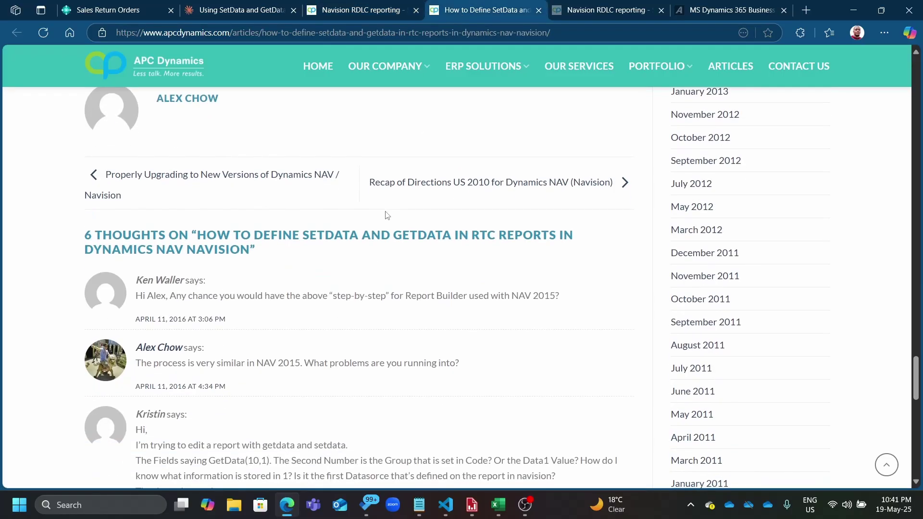
{"action": "scroll", "coordinate": [387, 215], "scroll_direction": "up", "scroll_amount": 12}
{"action": "scroll", "coordinate": [387, 215], "scroll_direction": "up", "scroll_amount": 8}
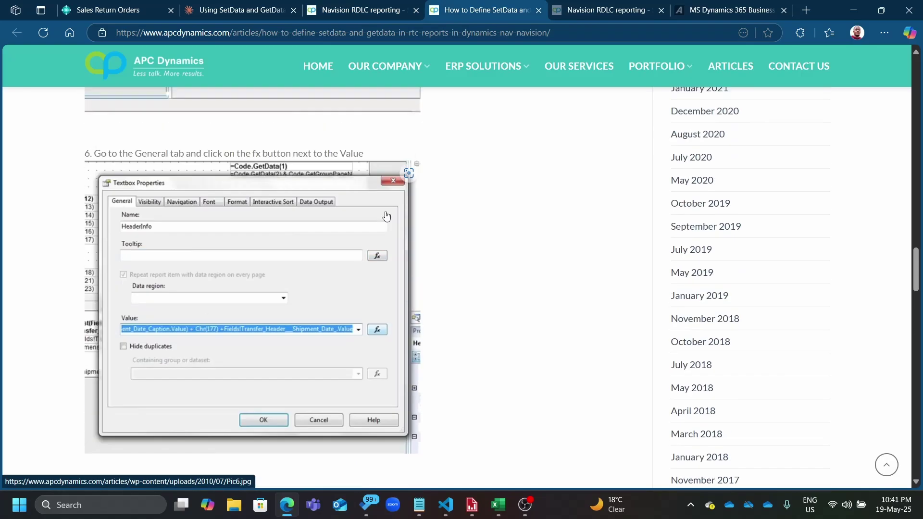
Highlight the RDLC article's paragraphs on why SetData/GetData exist and multi-page headers.
{"action": "left_click", "coordinate": [384, 8]}
{"action": "scroll", "coordinate": [348, 229], "scroll_direction": "down", "scroll_amount": 1}
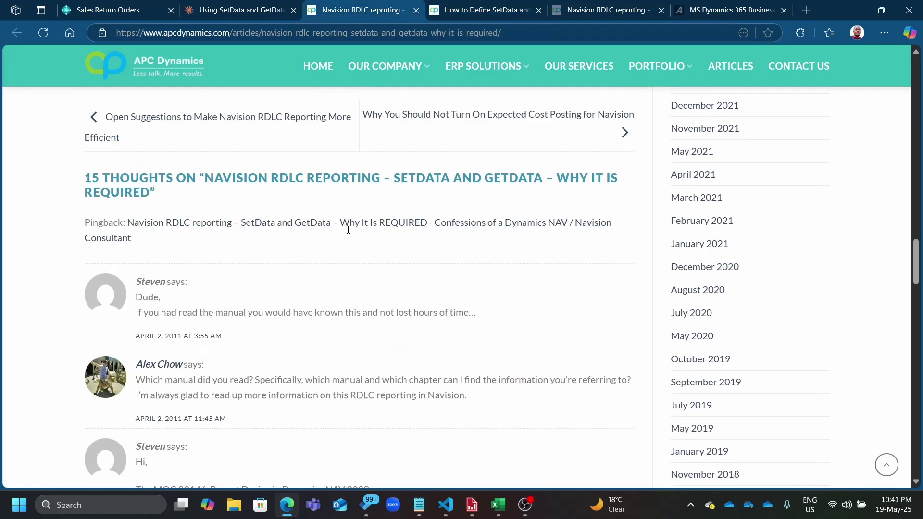
{"action": "scroll", "coordinate": [347, 228], "scroll_direction": "up", "scroll_amount": 20}
{"action": "scroll", "coordinate": [348, 234], "scroll_direction": "up", "scroll_amount": 7}
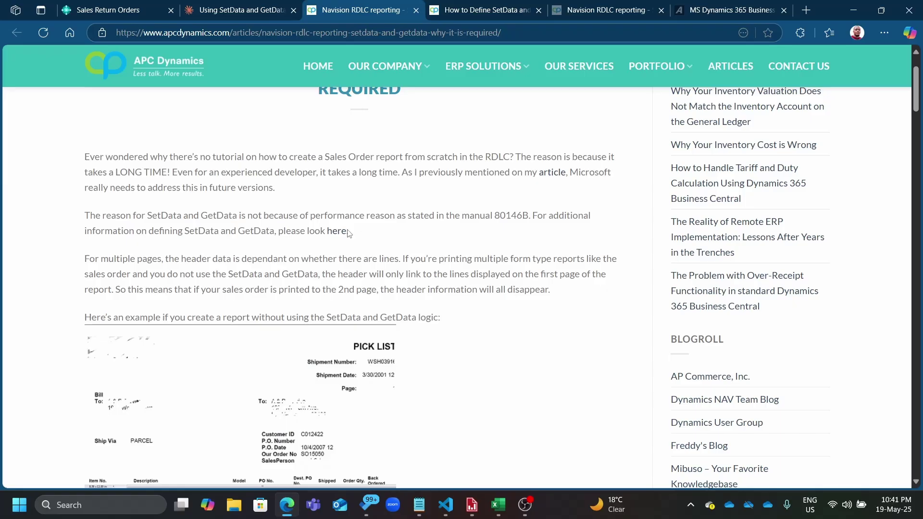
{"action": "scroll", "coordinate": [348, 234], "scroll_direction": "up", "scroll_amount": 1}
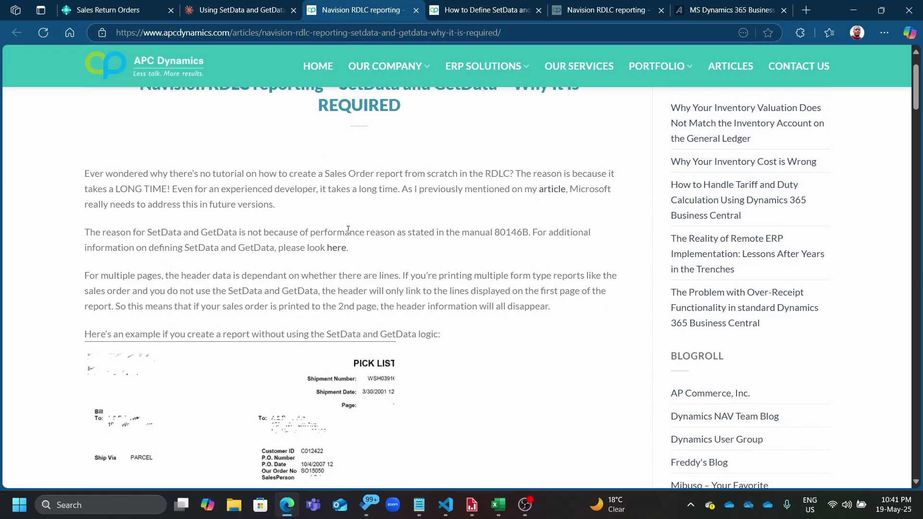
{"action": "triple_click", "coordinate": [266, 246]}
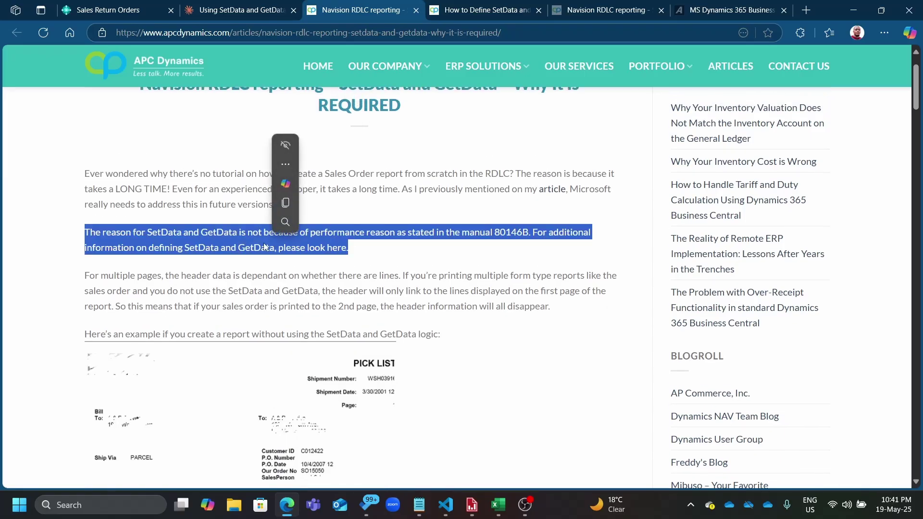
{"action": "triple_click", "coordinate": [252, 292]}
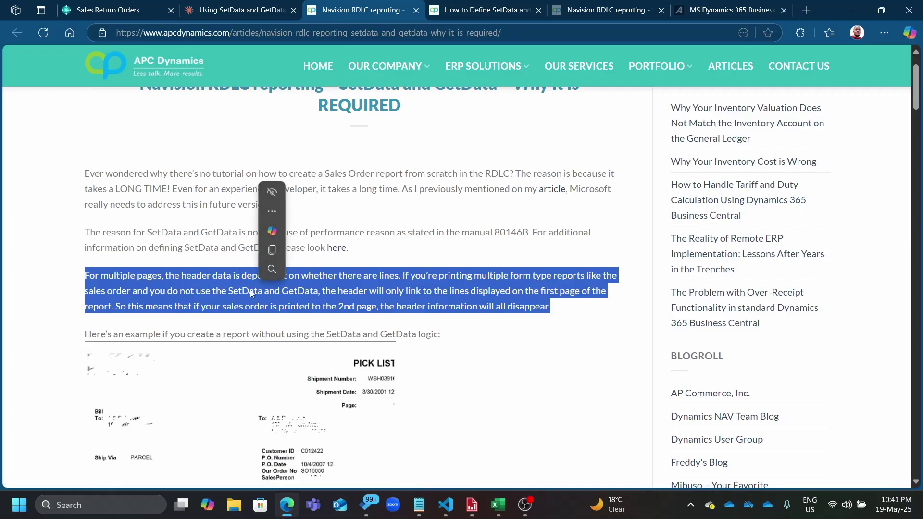
{"action": "triple_click", "coordinate": [408, 289]}
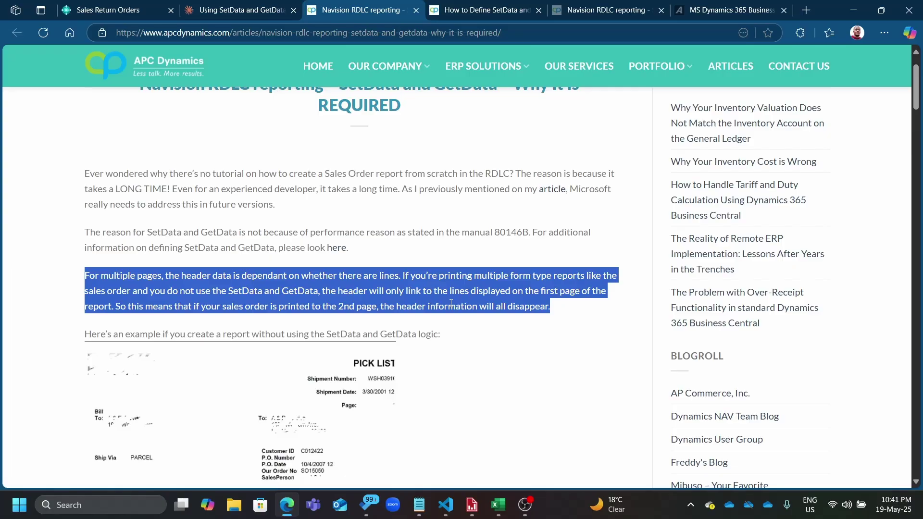
{"action": "left_click", "coordinate": [451, 302]}
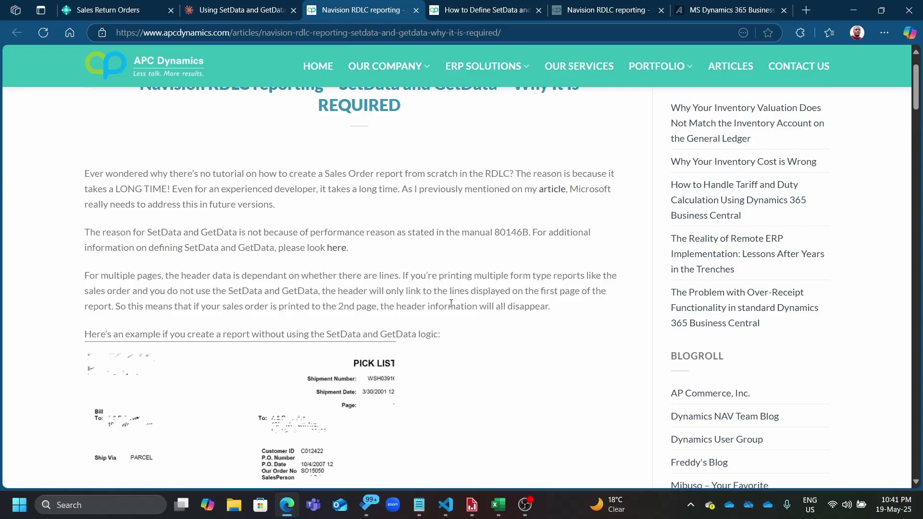
Revisit the SetData/GetData definition article, then return to the sales return order's report request.
{"action": "left_click", "coordinate": [459, 10]}
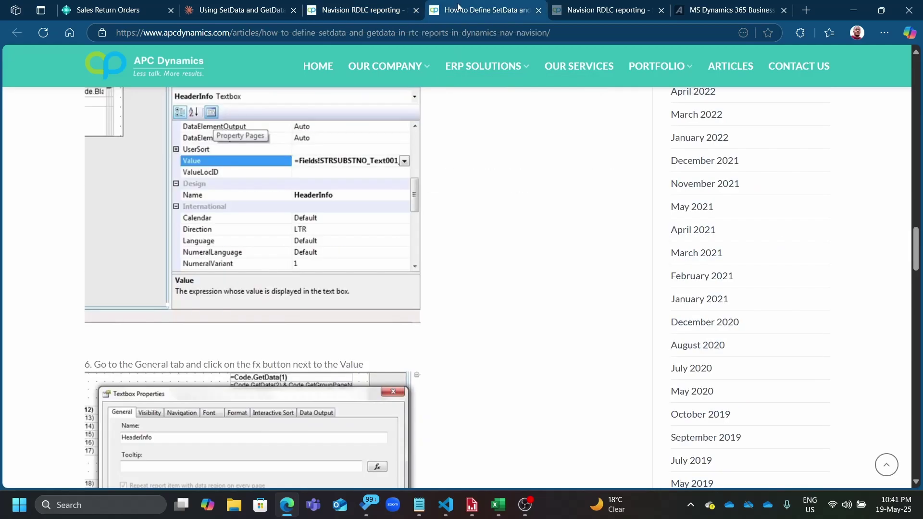
{"action": "mouse_move", "coordinate": [416, 64]}
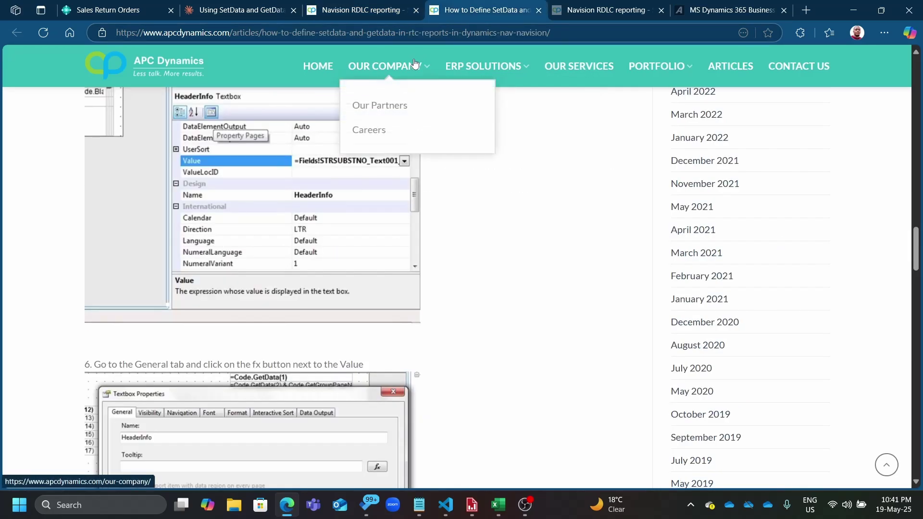
{"action": "left_click", "coordinate": [353, 15]}
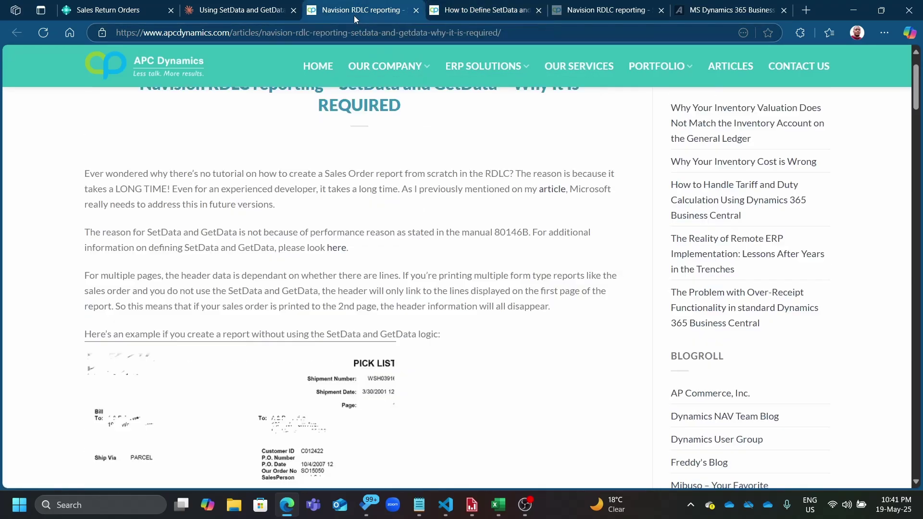
{"action": "left_click", "coordinate": [118, 9]}
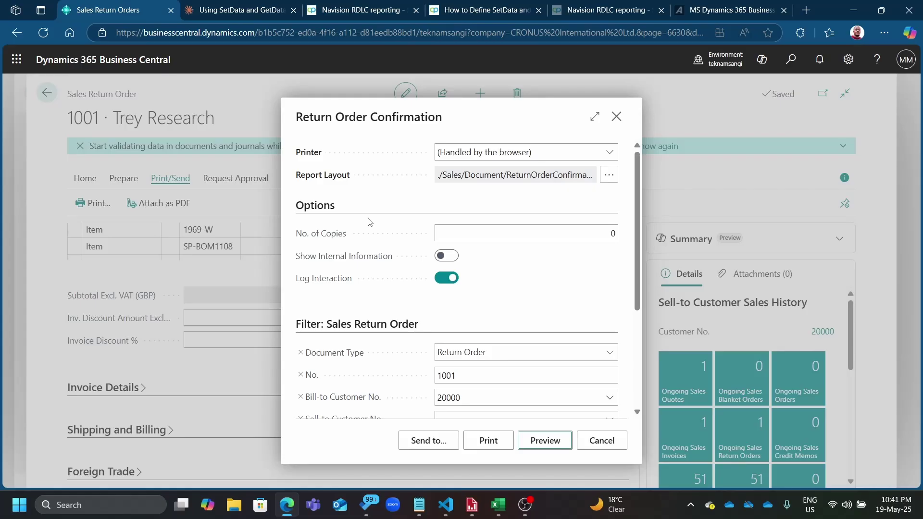